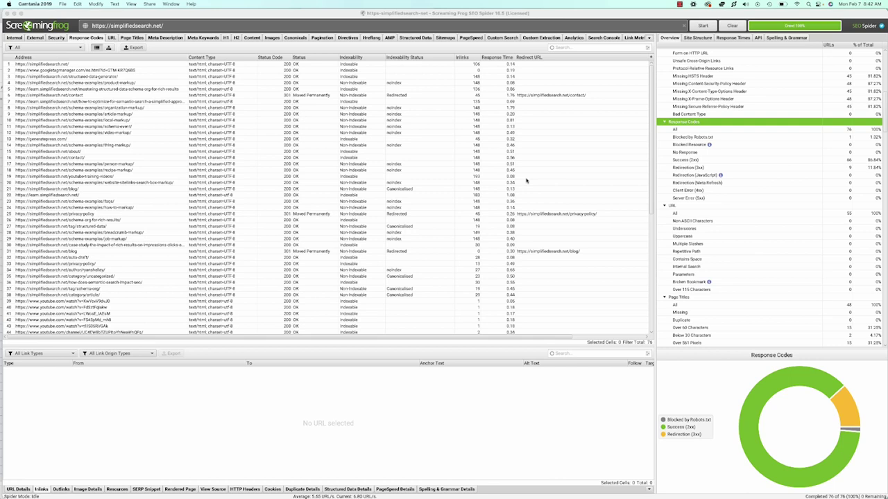
Step: Check the crawl's start URL and the available crawl modes
{"action": "left_click", "coordinate": [116, 15]}
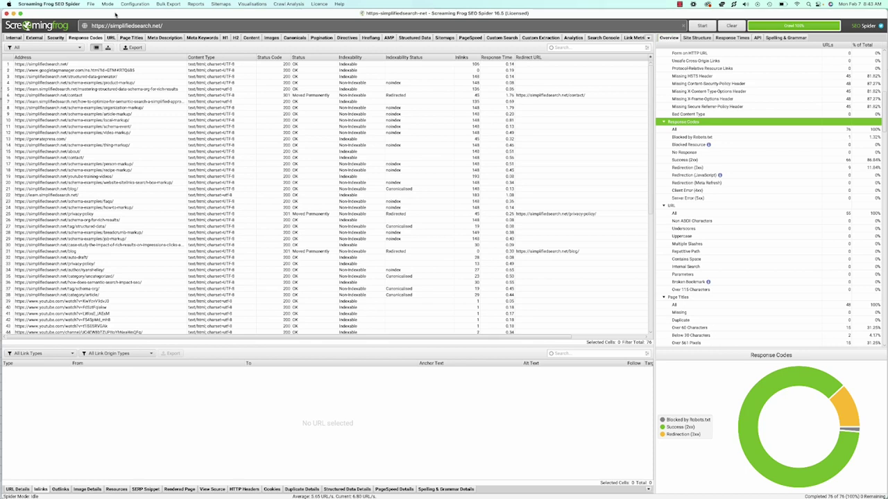
{"action": "mouse_move", "coordinate": [105, 26]}
{"action": "left_mouse_down"}
{"action": "mouse_move", "coordinate": [176, 26]}
{"action": "mouse_move", "coordinate": [90, 25]}
{"action": "left_mouse_up"}
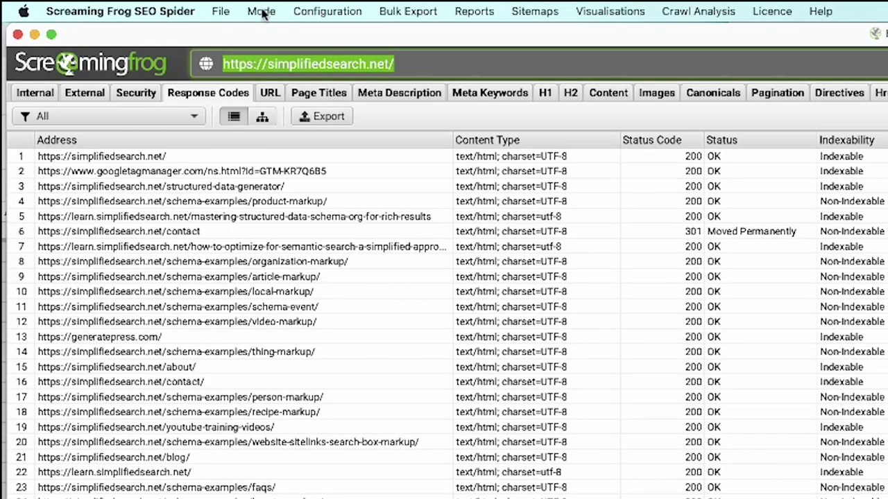
{"action": "left_click", "coordinate": [108, 4]}
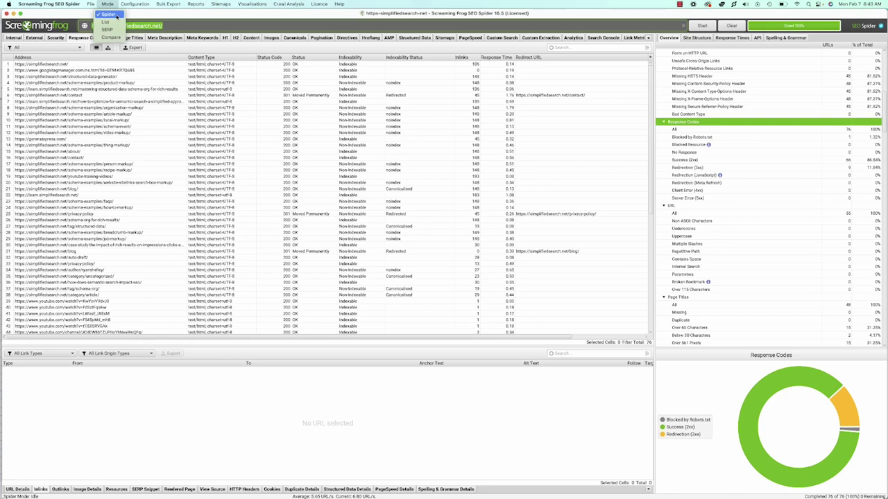
Step: Open the Spider configuration and review the crawl settings for resource links, page links, crawl behaviour and XML sitemaps
{"action": "mouse_move", "coordinate": [241, 5]}
{"action": "mouse_move", "coordinate": [135, 4]}
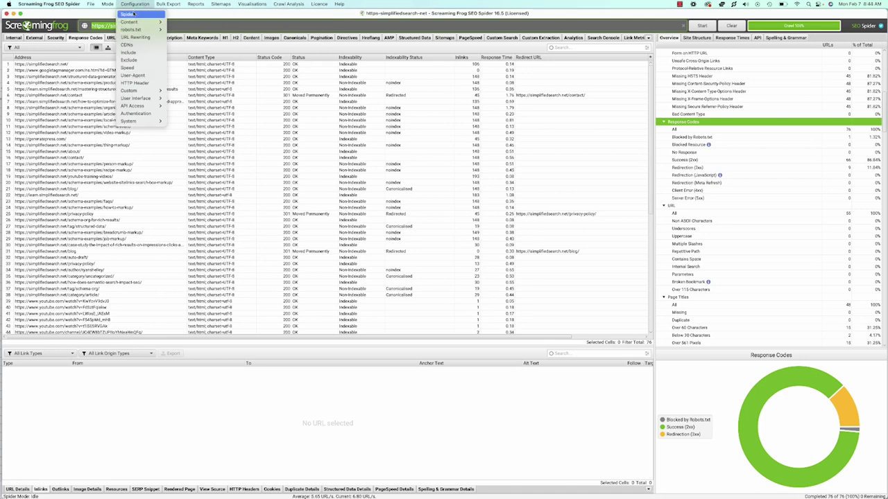
{"action": "left_click", "coordinate": [135, 14]}
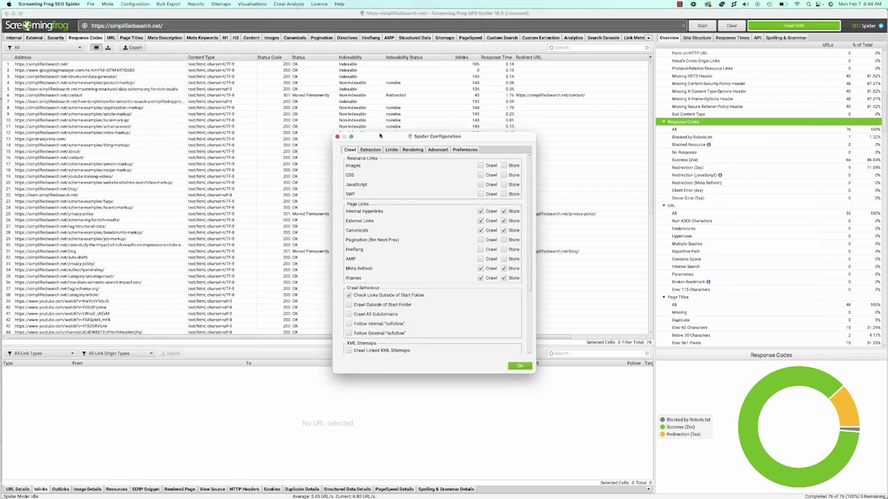
{"action": "left_click_drag", "start_coordinate": [380, 136], "coordinate": [294, 86]}
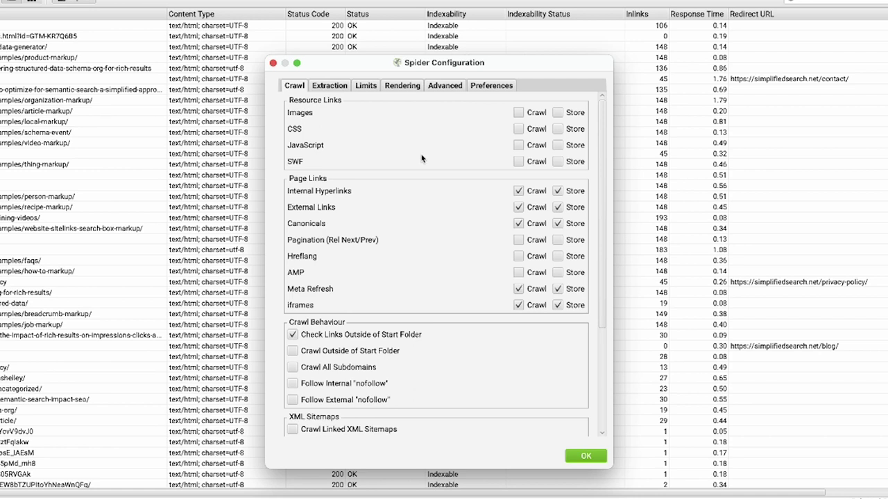
{"action": "scroll", "coordinate": [423, 159], "scroll_direction": "down", "scroll_amount": 1}
{"action": "scroll", "coordinate": [422, 159], "scroll_direction": "up", "scroll_amount": 1}
{"action": "scroll", "coordinate": [472, 207], "scroll_direction": "down", "scroll_amount": 2}
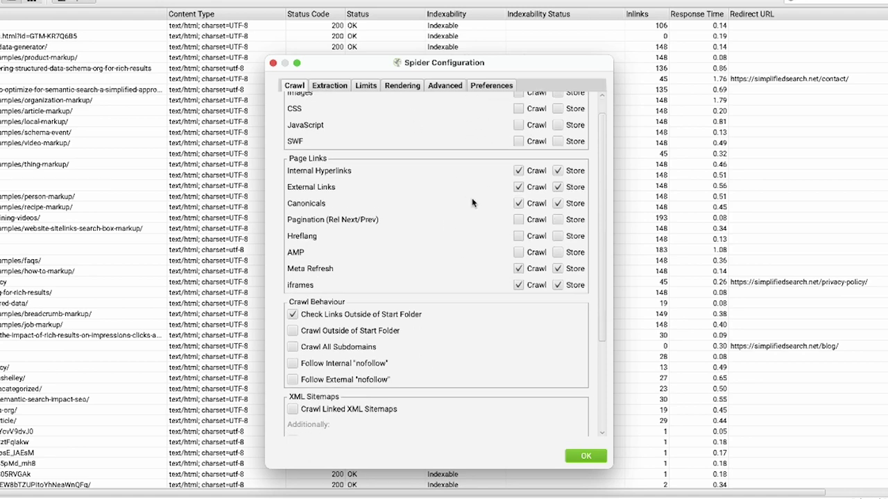
{"action": "scroll", "coordinate": [412, 308], "scroll_direction": "down", "scroll_amount": 5}
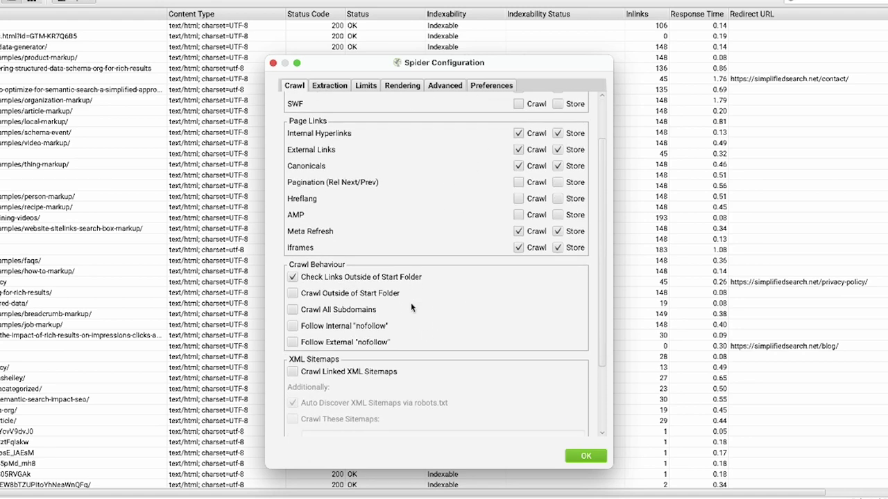
{"action": "scroll", "coordinate": [411, 306], "scroll_direction": "down", "scroll_amount": 2}
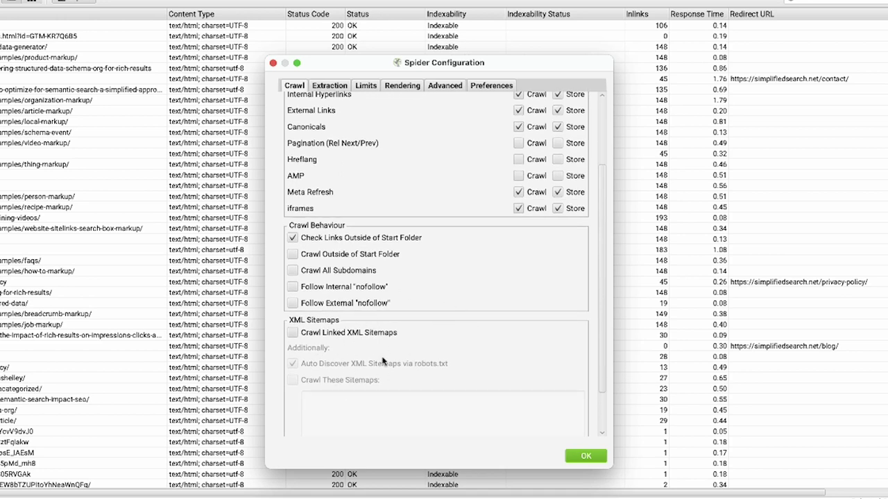
{"action": "scroll", "coordinate": [374, 315], "scroll_direction": "up", "scroll_amount": 4}
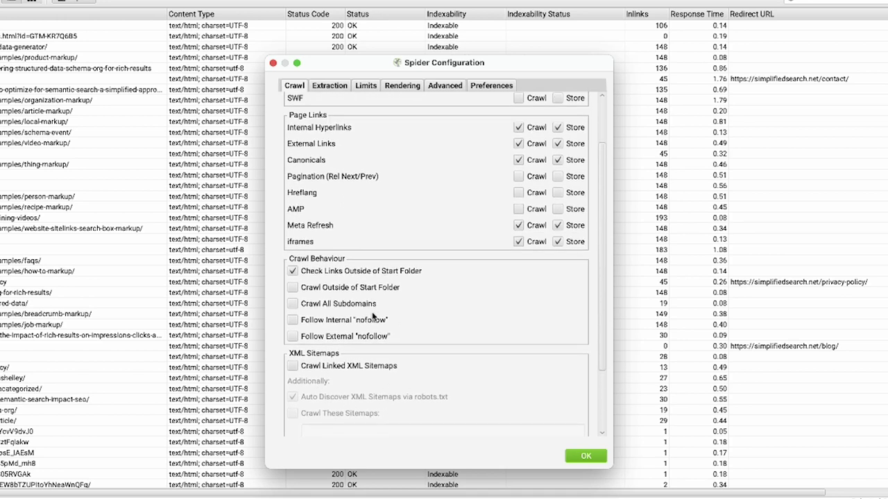
Step: Review the extraction settings for page details, URL details, directives, structured data and HTML storage
{"action": "left_click", "coordinate": [337, 86]}
{"action": "mouse_move", "coordinate": [361, 130]}
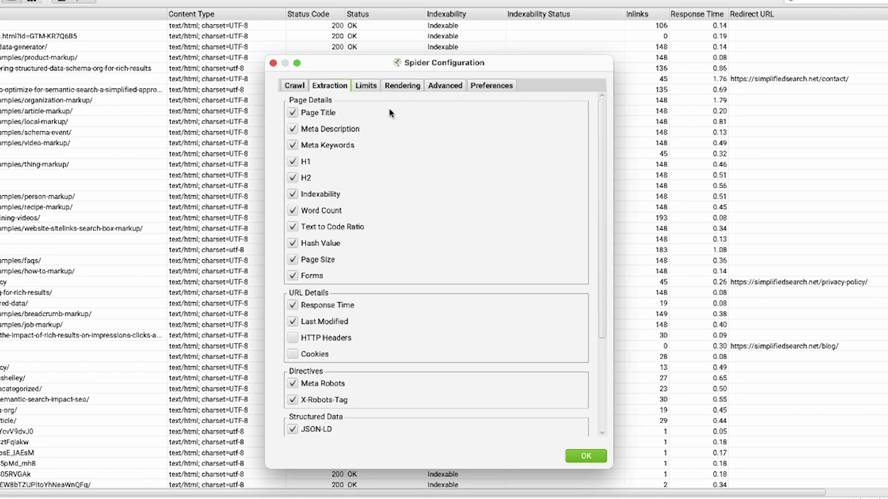
{"action": "scroll", "coordinate": [381, 180], "scroll_direction": "down", "scroll_amount": 2}
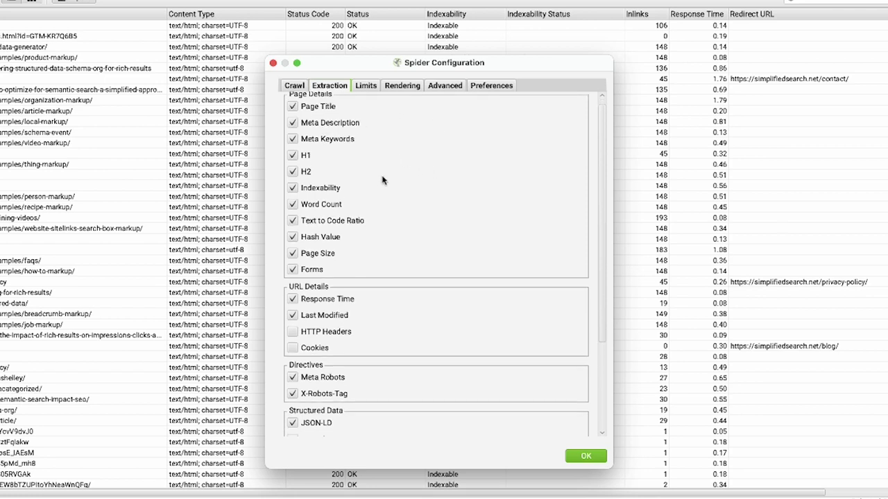
{"action": "scroll", "coordinate": [382, 180], "scroll_direction": "down", "scroll_amount": 6}
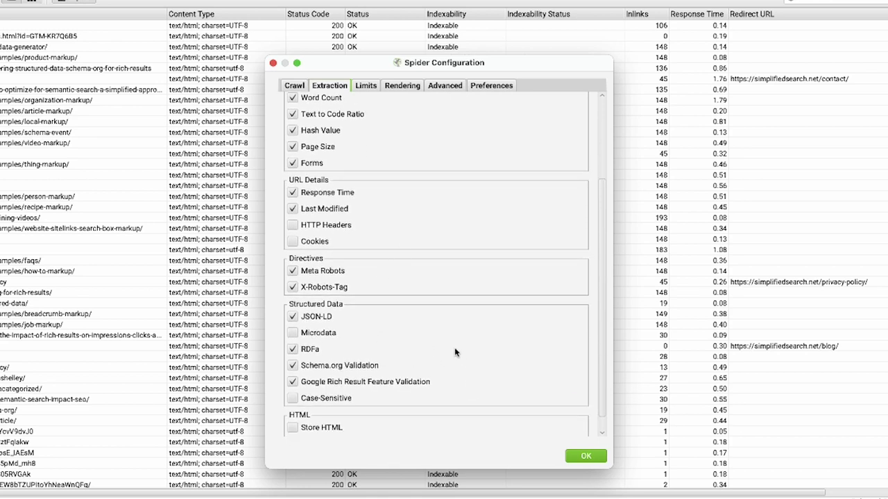
{"action": "scroll", "coordinate": [435, 349], "scroll_direction": "down", "scroll_amount": 1}
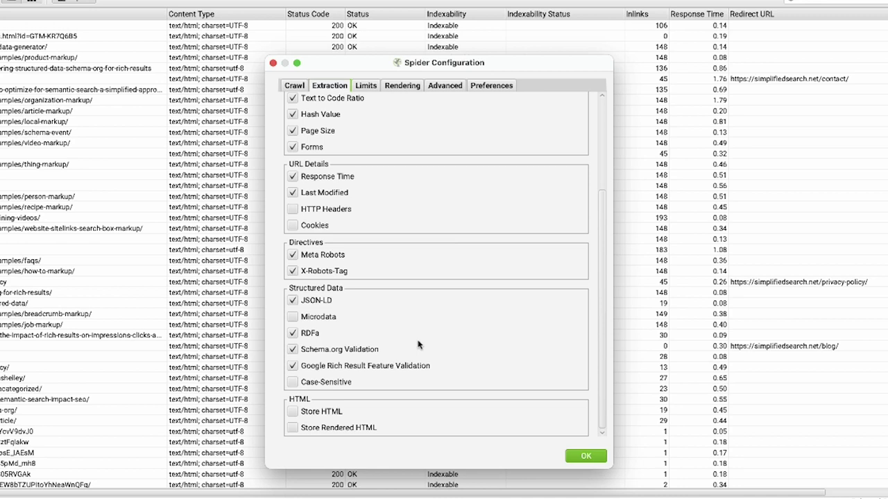
Step: Review the Spider's limits, rendering options, advanced settings and preferences, and leave the configuration
{"action": "left_click", "coordinate": [366, 85]}
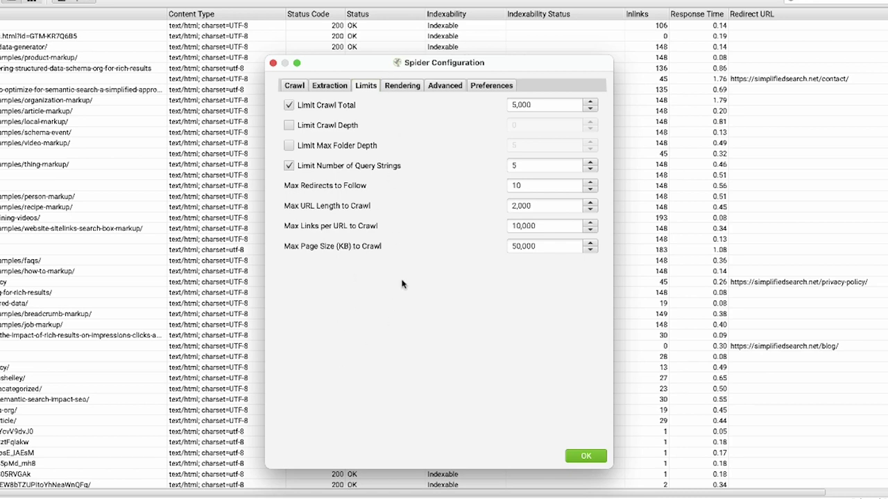
{"action": "left_click", "coordinate": [411, 86]}
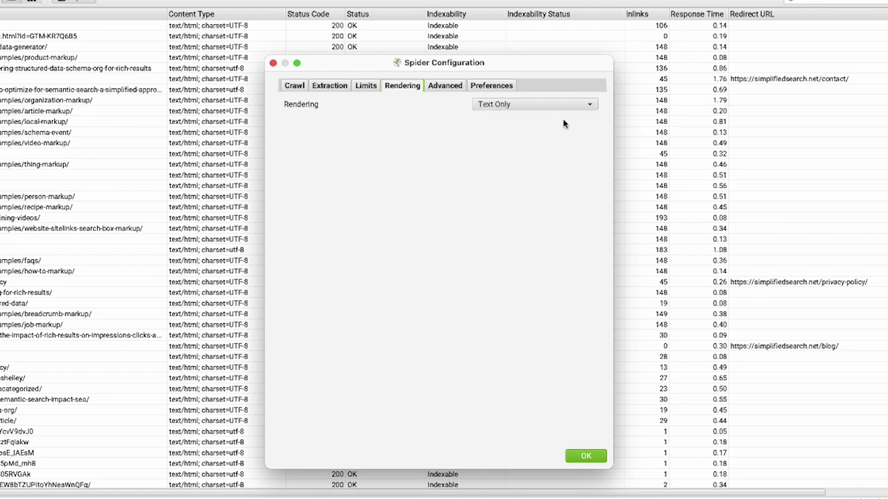
{"action": "left_click", "coordinate": [504, 105]}
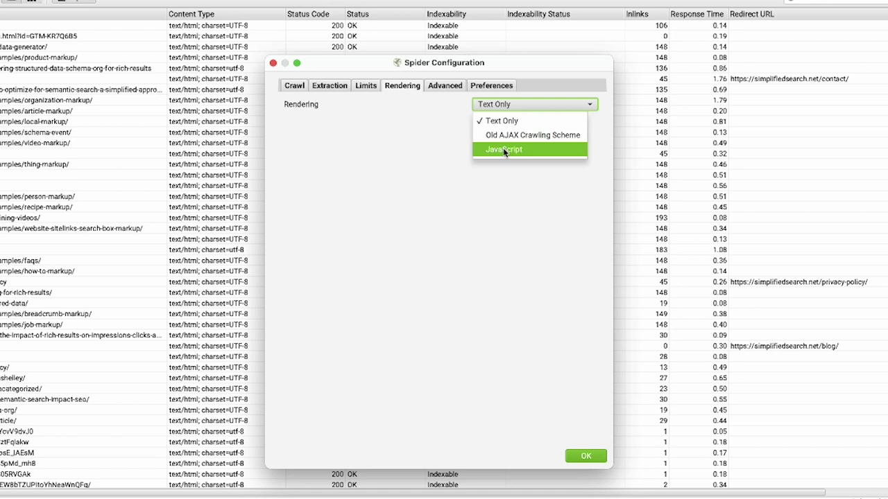
{"action": "left_click", "coordinate": [446, 86]}
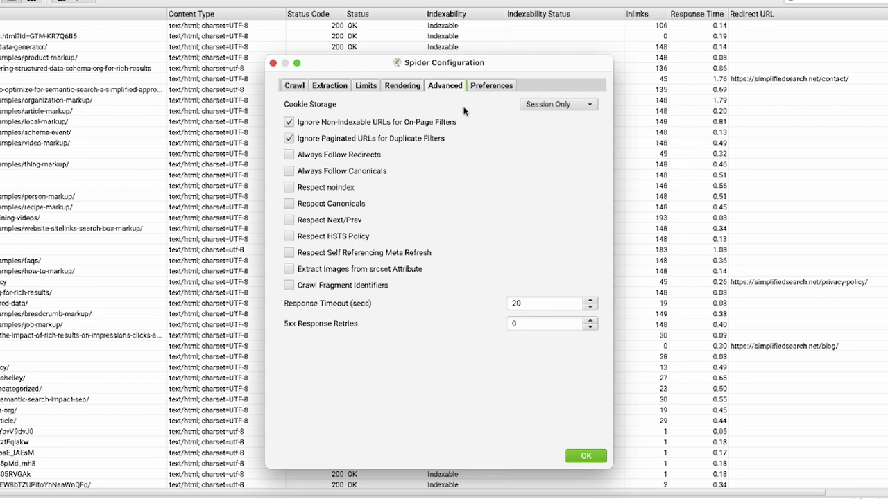
{"action": "left_click", "coordinate": [489, 86]}
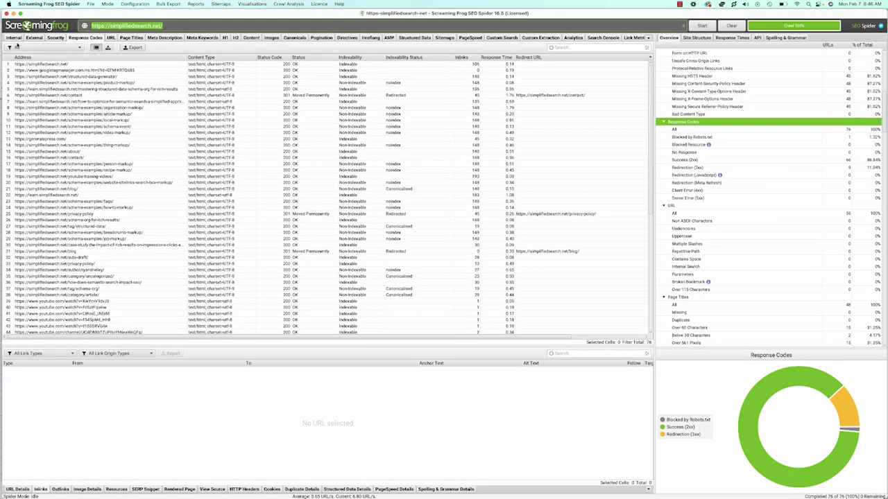
{"action": "left_click", "coordinate": [13, 38]}
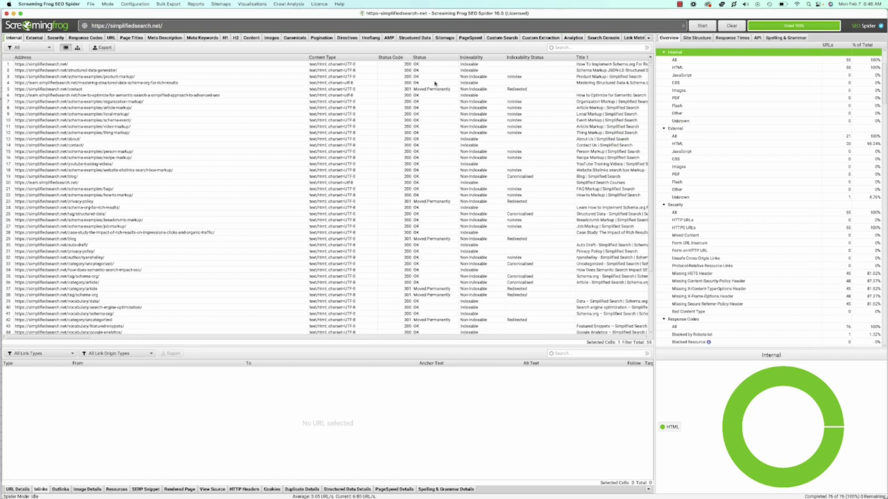
{"action": "left_click", "coordinate": [68, 65]}
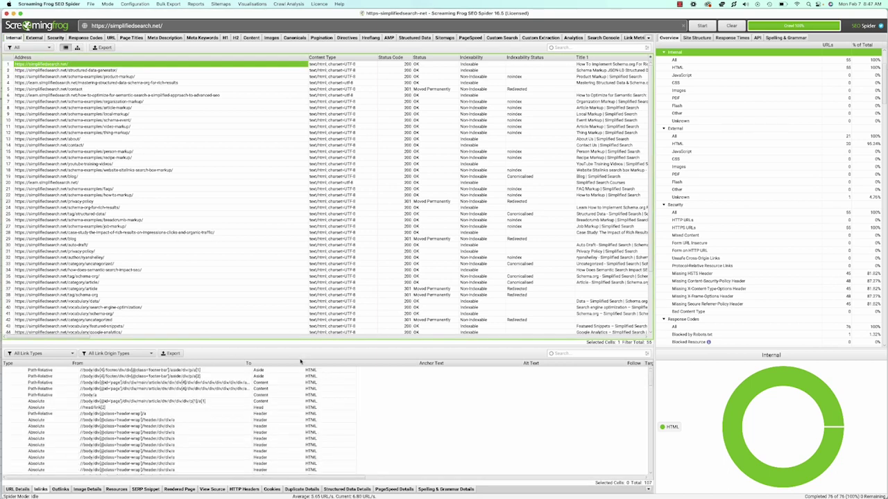
{"action": "scroll", "coordinate": [126, 388], "scroll_direction": "right", "scroll_amount": 10}
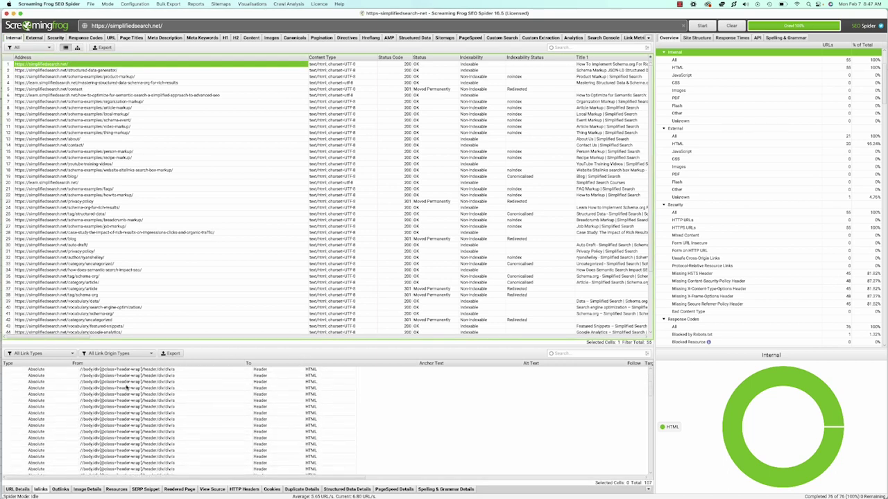
{"action": "scroll", "coordinate": [128, 388], "scroll_direction": "left", "scroll_amount": 10}
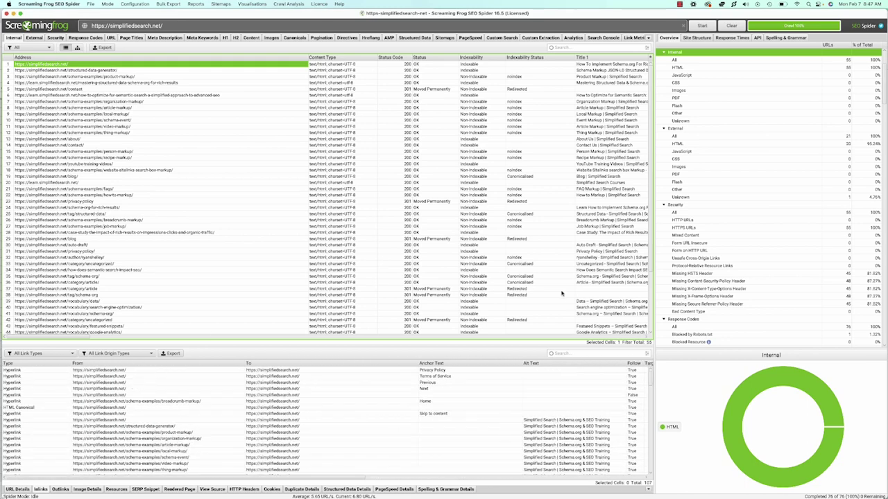
Step: Enlarge the chart area and widen the crawl overview to about half of the window
{"action": "left_click_drag", "start_coordinate": [723, 349], "coordinate": [728, 301]}
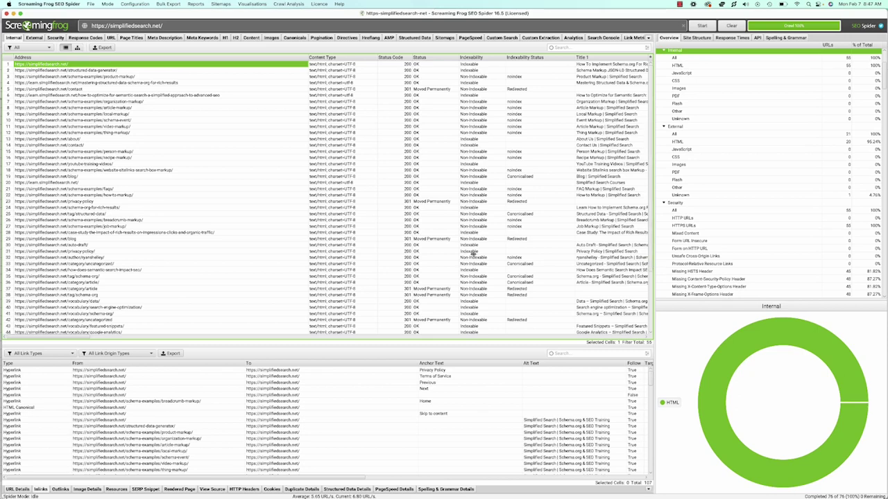
{"action": "left_click_drag", "start_coordinate": [456, 254], "coordinate": [457, 254]}
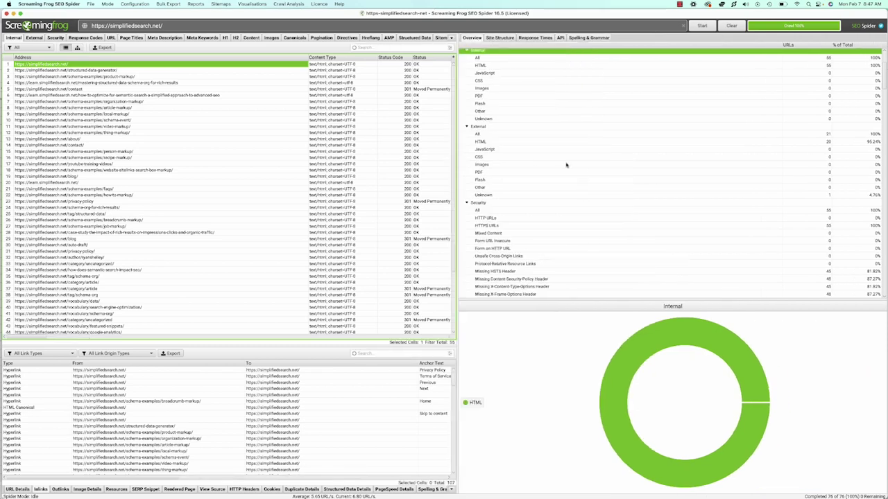
{"action": "scroll", "coordinate": [566, 165], "scroll_direction": "up", "scroll_amount": 3}
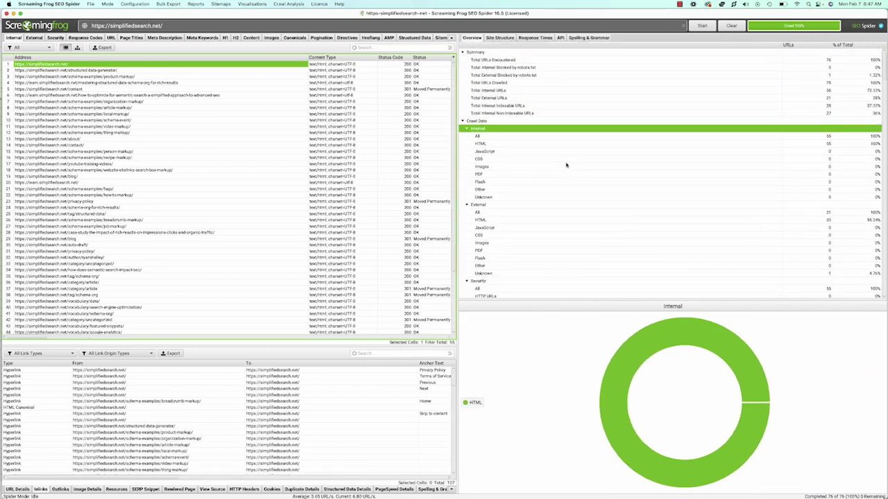
Step: Examine the crawl overview's Summary, Internal, Security, URL and Page Titles categories with their charts
{"action": "left_click", "coordinate": [486, 61]}
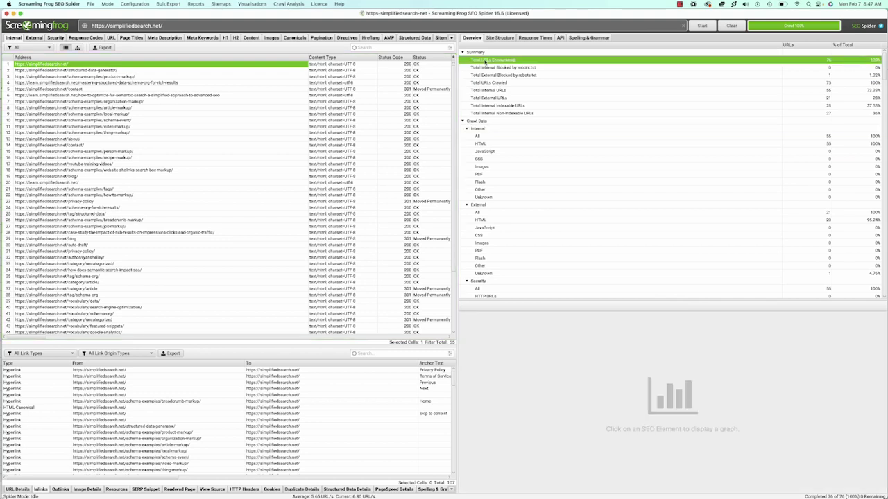
{"action": "left_click", "coordinate": [488, 130]}
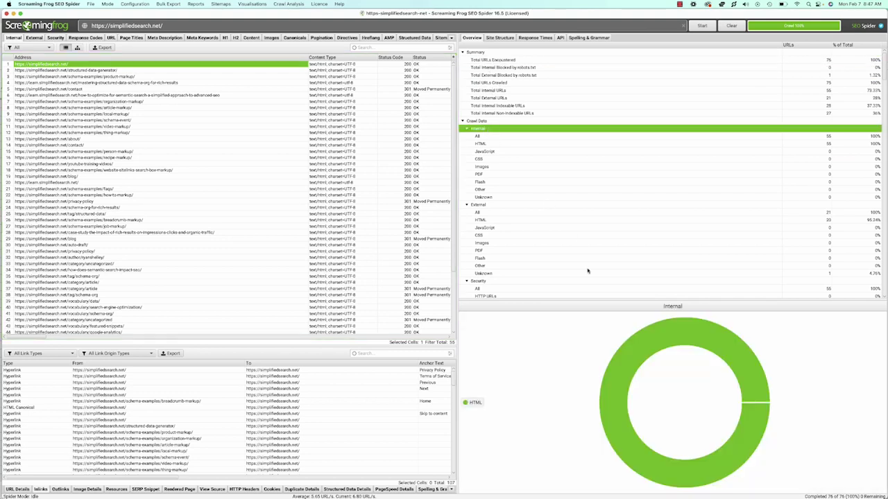
{"action": "scroll", "coordinate": [558, 195], "scroll_direction": "down", "scroll_amount": 5}
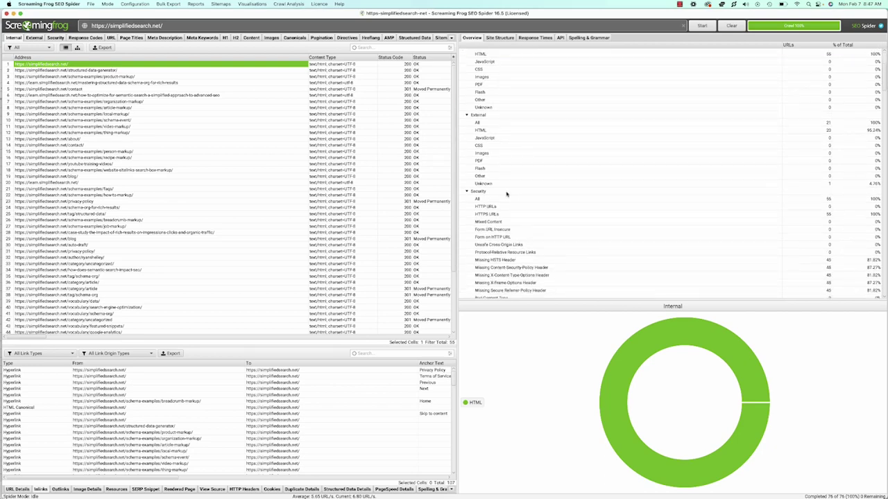
{"action": "left_click", "coordinate": [484, 192]}
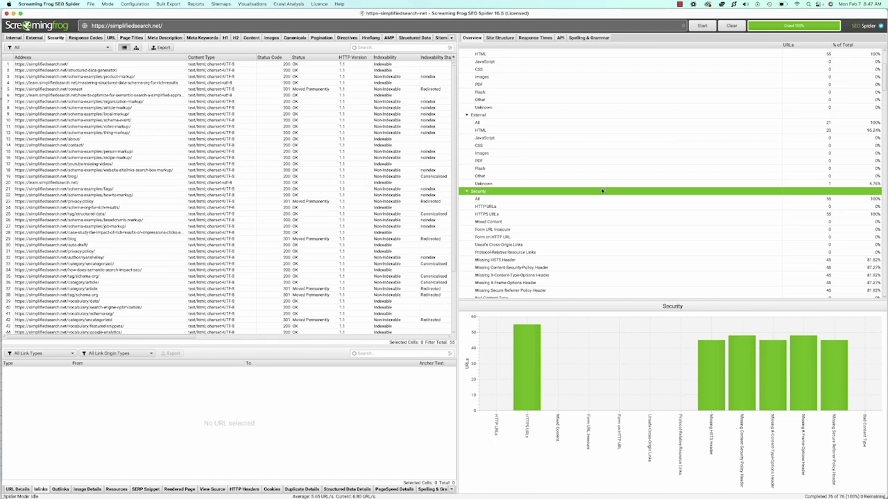
{"action": "scroll", "coordinate": [569, 204], "scroll_direction": "down", "scroll_amount": 10}
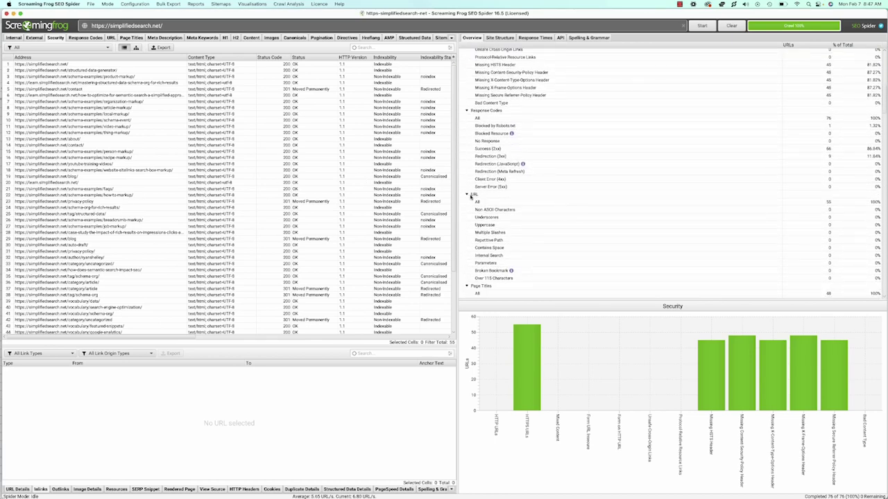
{"action": "left_click", "coordinate": [472, 196]}
{"action": "scroll", "coordinate": [532, 198], "scroll_direction": "down", "scroll_amount": 6}
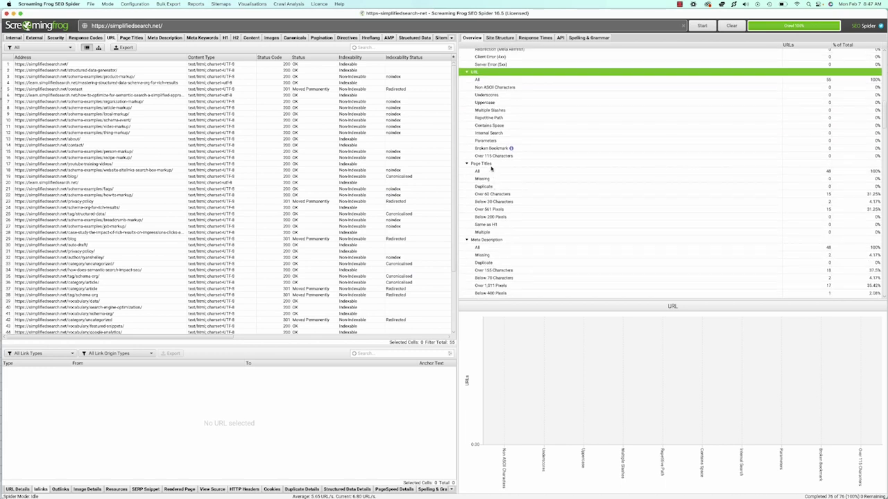
{"action": "left_click", "coordinate": [491, 165]}
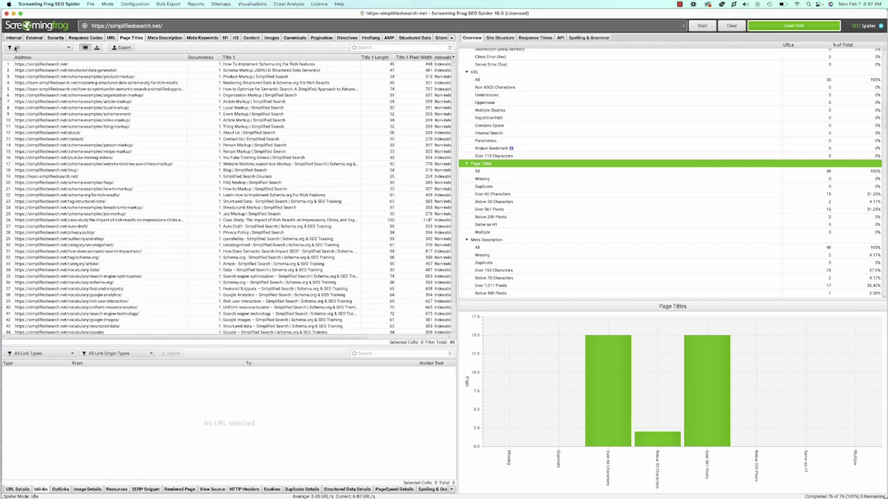
Step: Review the file type options for exporting the full list of internal URLs, and leave the export without saving
{"action": "left_click", "coordinate": [14, 37]}
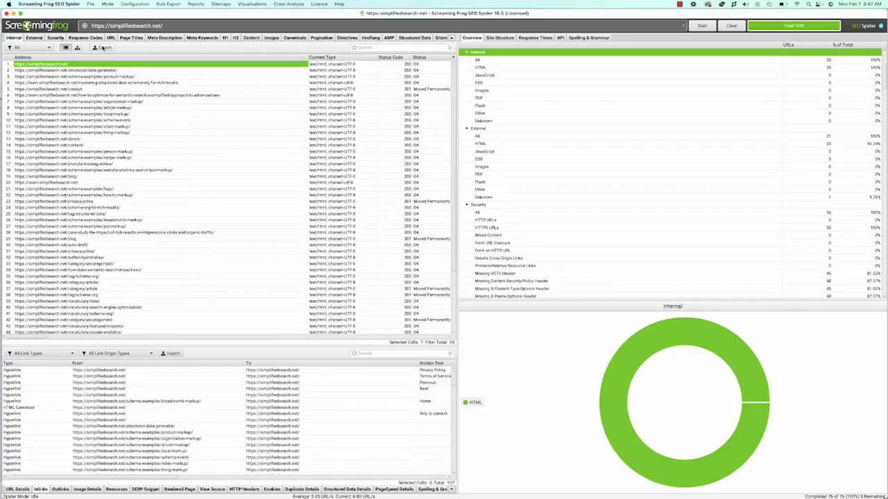
{"action": "left_click", "coordinate": [102, 47]}
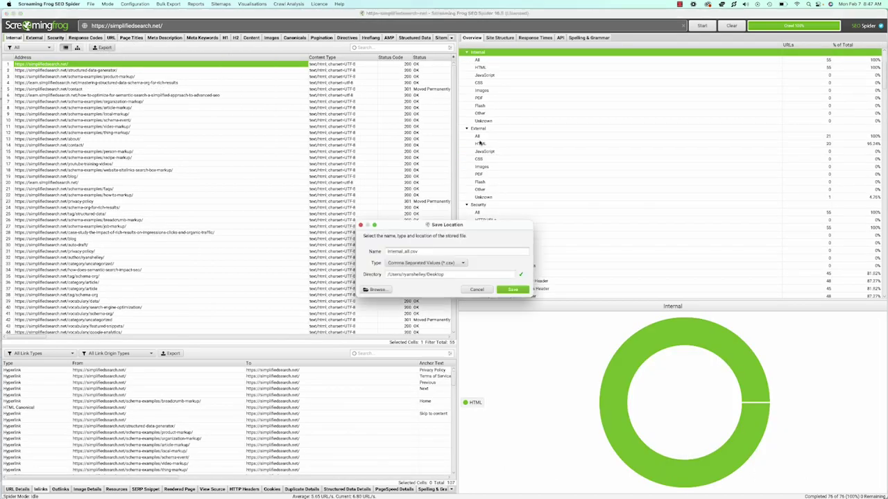
{"action": "left_click", "coordinate": [437, 263]}
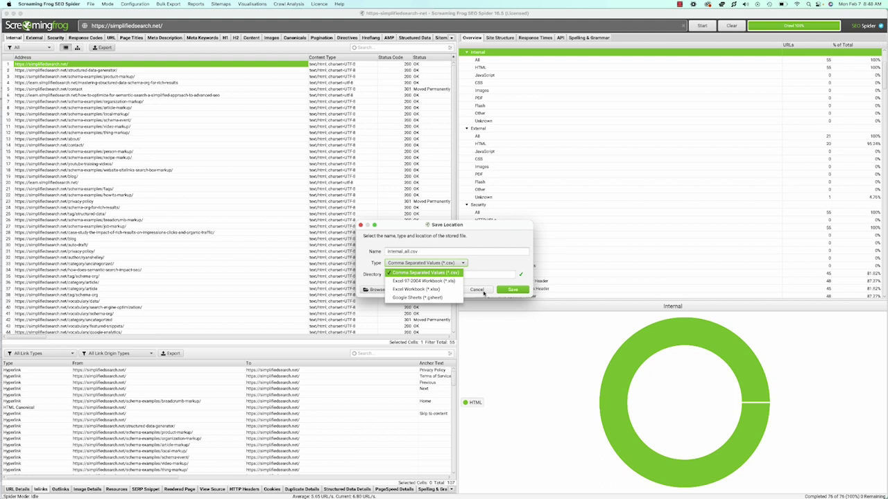
{"action": "left_click", "coordinate": [477, 290]}
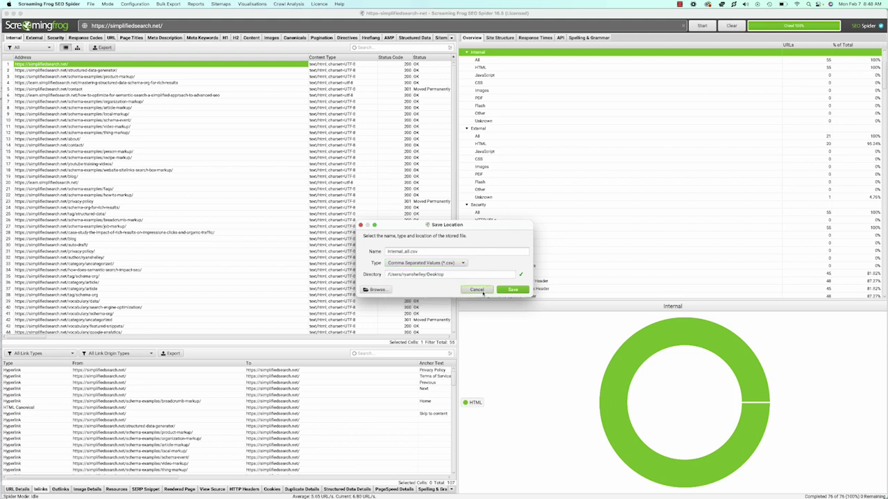
{"action": "left_click", "coordinate": [479, 290]}
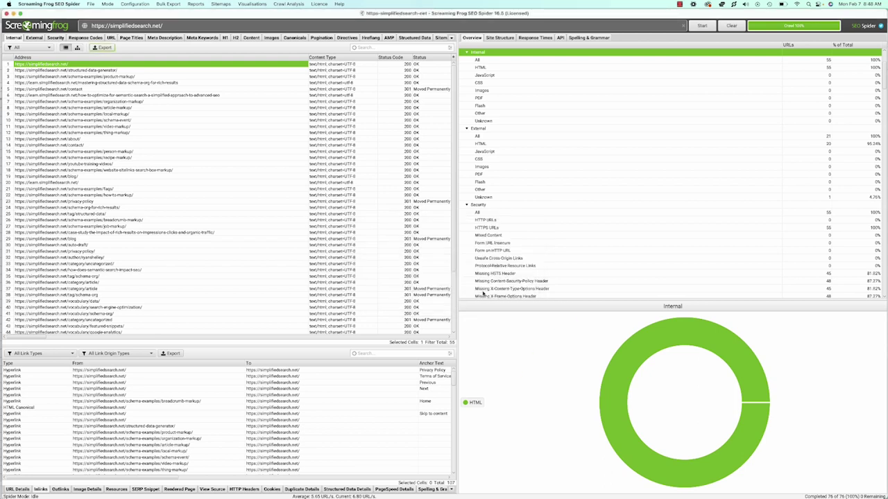
Step: Switch to the Simplified Search - Screaming Frog spreadsheet in Google Sheets and examine the pasted export's columns, including Link Score
{"action": "left_click", "coordinate": [13, 13]}
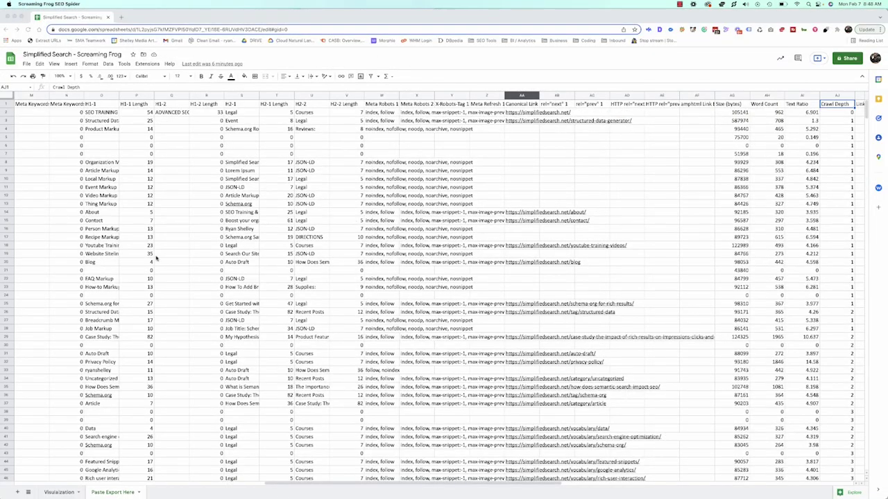
{"action": "left_click_drag", "start_coordinate": [265, 484], "coordinate": [27, 481]}
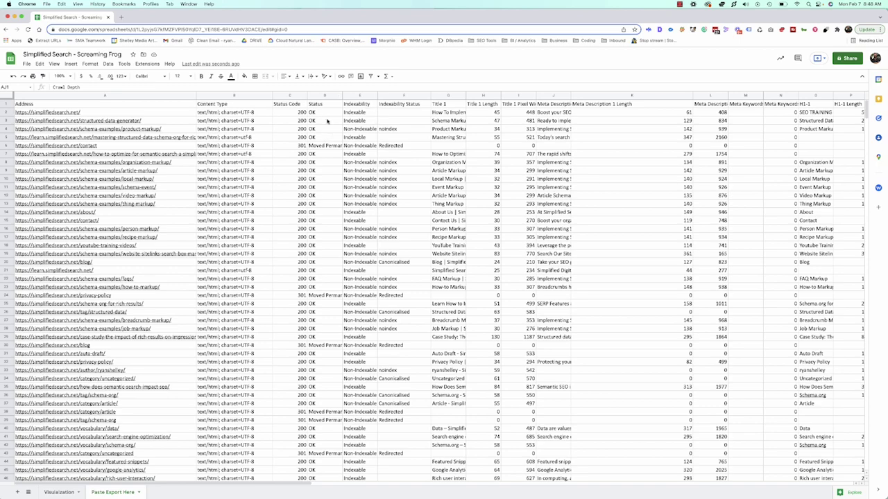
{"action": "mouse_move", "coordinate": [305, 485]}
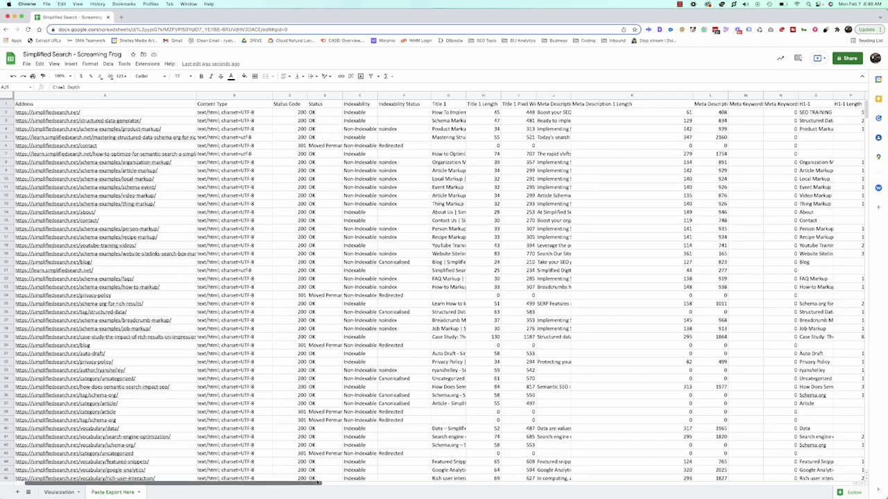
{"action": "left_click_drag", "start_coordinate": [318, 484], "coordinate": [628, 493]}
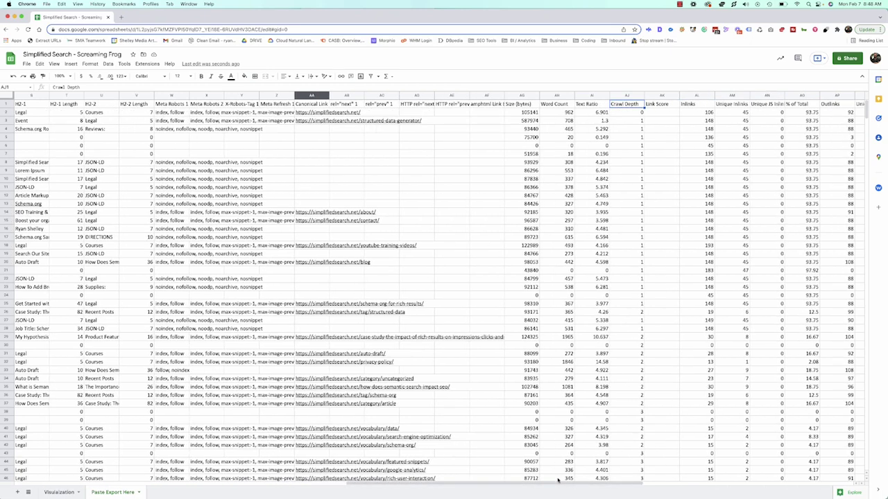
{"action": "left_click_drag", "start_coordinate": [566, 486], "coordinate": [642, 485]}
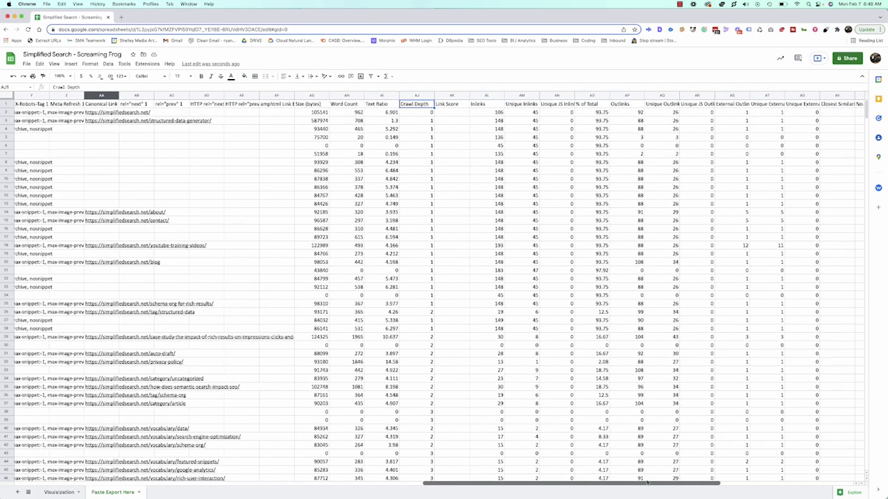
{"action": "left_click", "coordinate": [454, 95]}
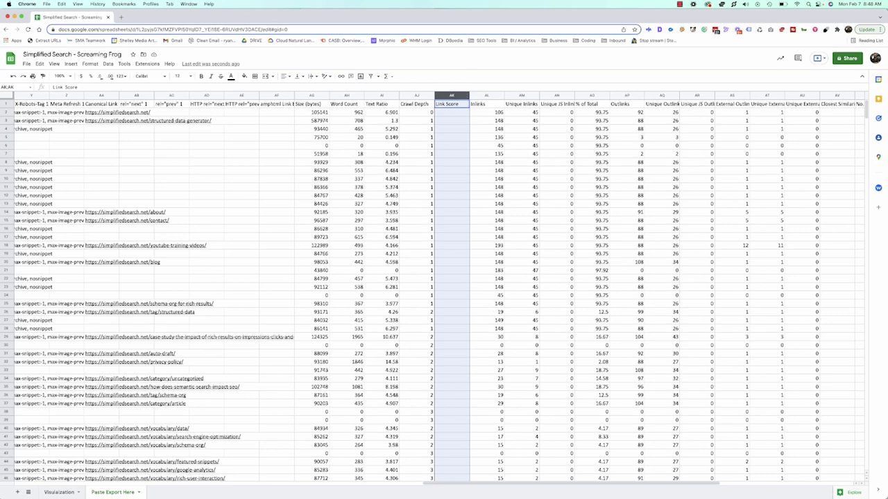
Step: Switch back to Screaming Frog SEO Spider and run the crawl analysis
{"action": "key", "text": "super+Tab"}
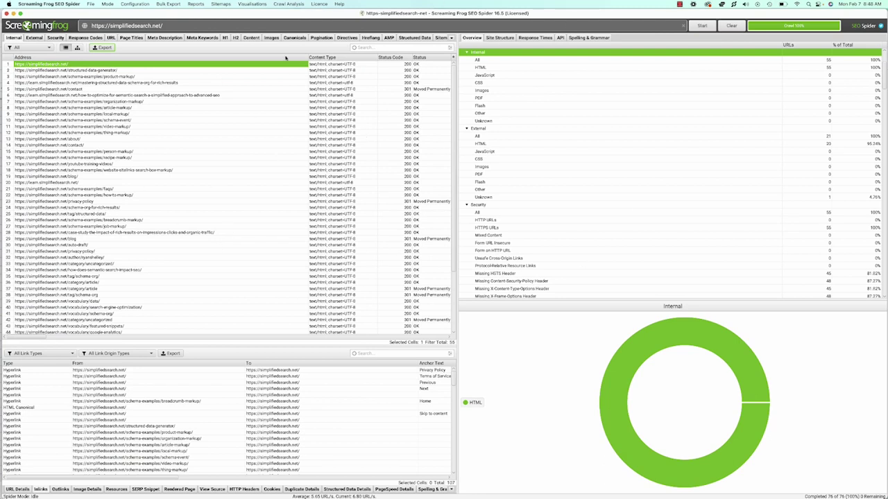
{"action": "left_click", "coordinate": [282, 3]}
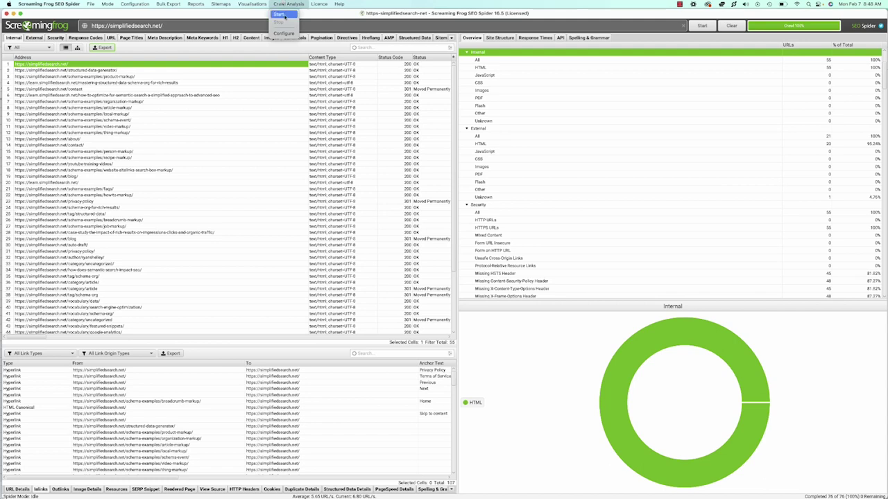
{"action": "left_click", "coordinate": [281, 15]}
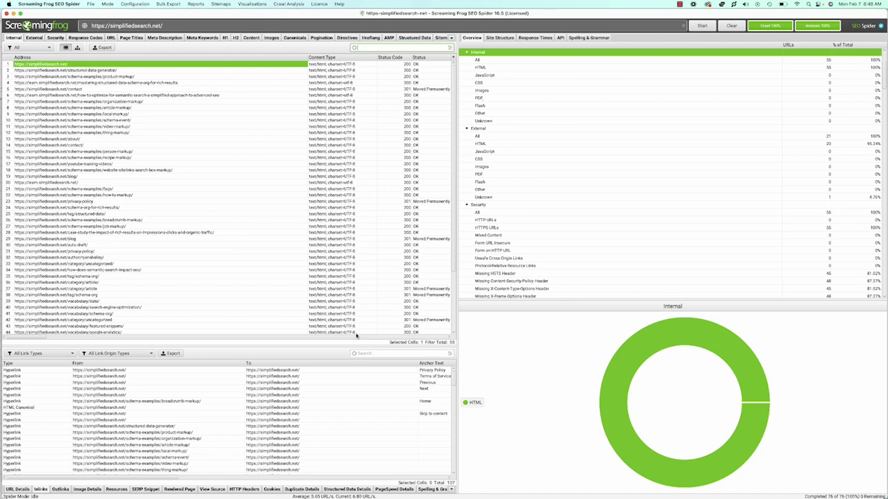
Step: Sort the internal URLs by Link Score in descending order and compare the addresses with their scores
{"action": "left_click_drag", "start_coordinate": [38, 338], "coordinate": [293, 355]}
{"action": "scroll", "coordinate": [231, 62], "scroll_direction": "right", "scroll_amount": 10}
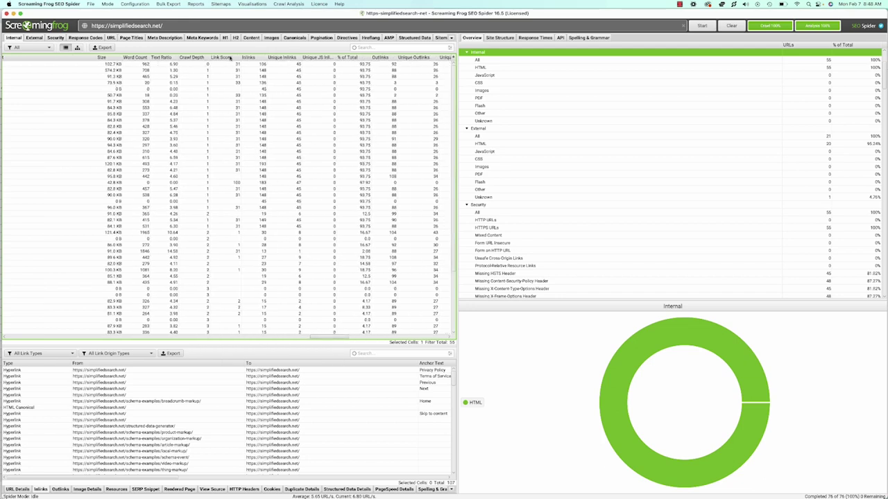
{"action": "left_click", "coordinate": [231, 58]}
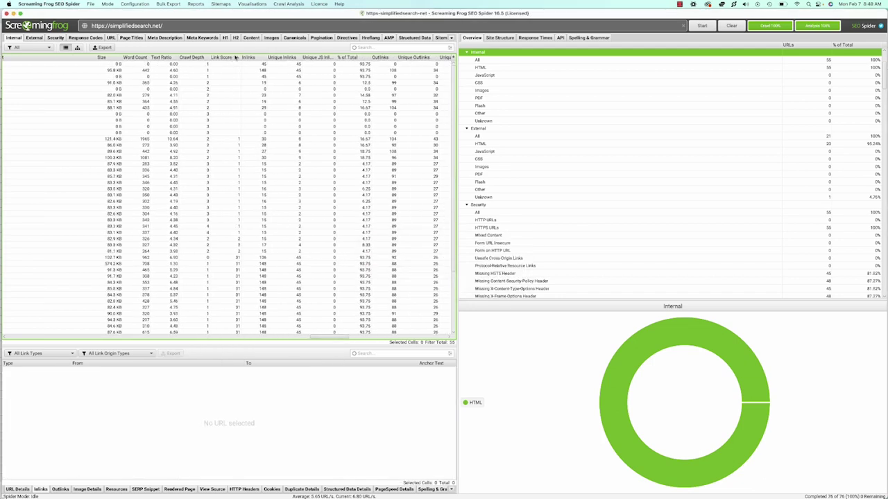
{"action": "left_click", "coordinate": [236, 58]}
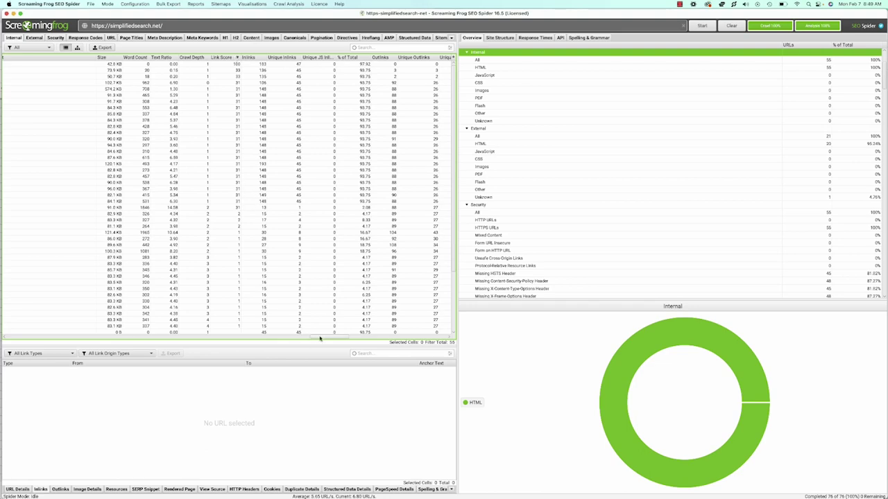
{"action": "left_click_drag", "start_coordinate": [315, 338], "coordinate": [42, 336]}
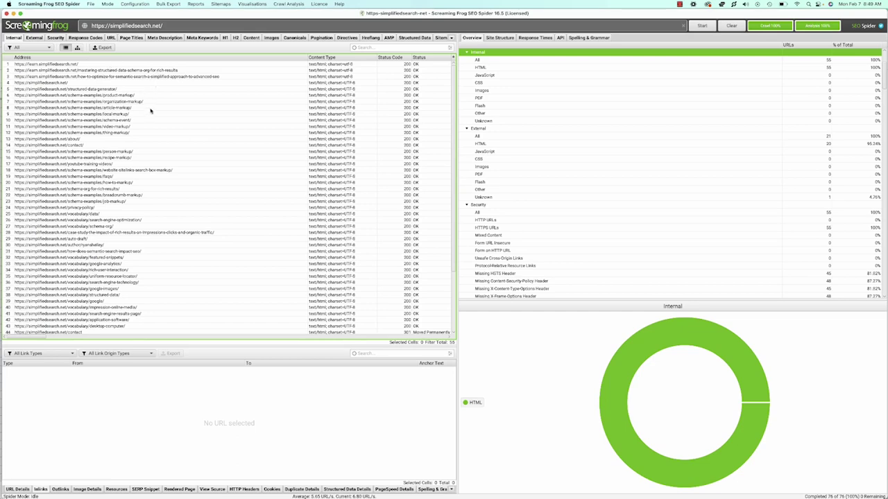
{"action": "left_click_drag", "start_coordinate": [50, 338], "coordinate": [344, 347]}
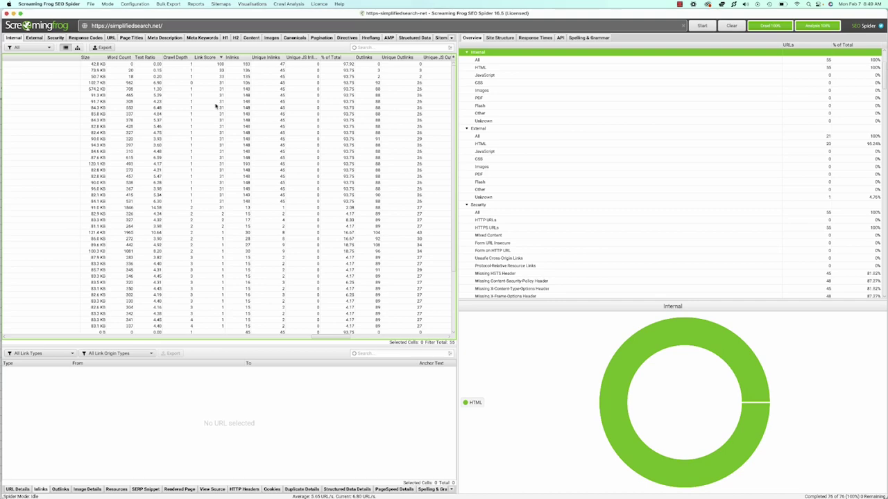
Step: Switch to the Google Sheets spreadsheet and open its Visulaization sheet
{"action": "left_click", "coordinate": [288, 3]}
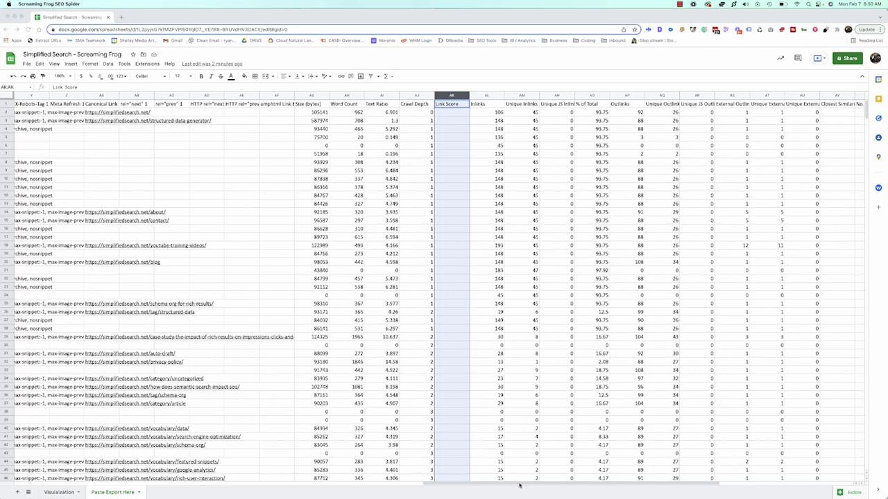
{"action": "left_click", "coordinate": [332, 485]}
{"action": "left_click_drag", "start_coordinate": [416, 479], "coordinate": [90, 470]}
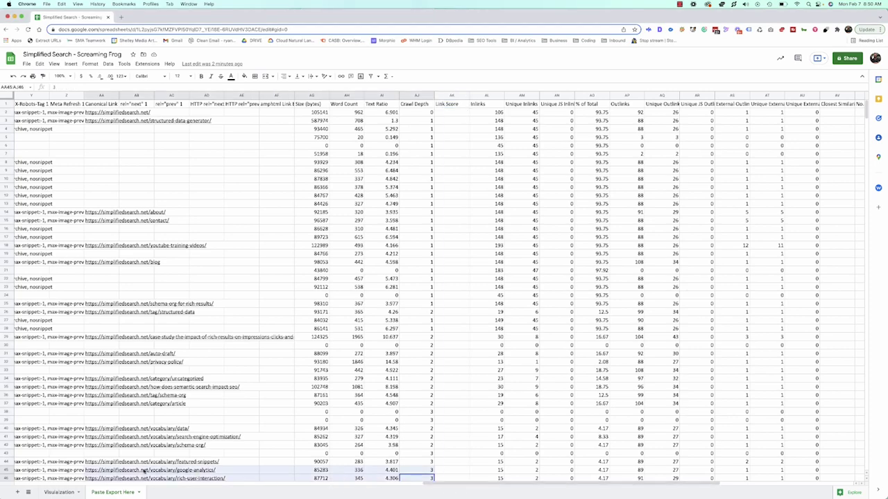
{"action": "left_click", "coordinate": [60, 493]}
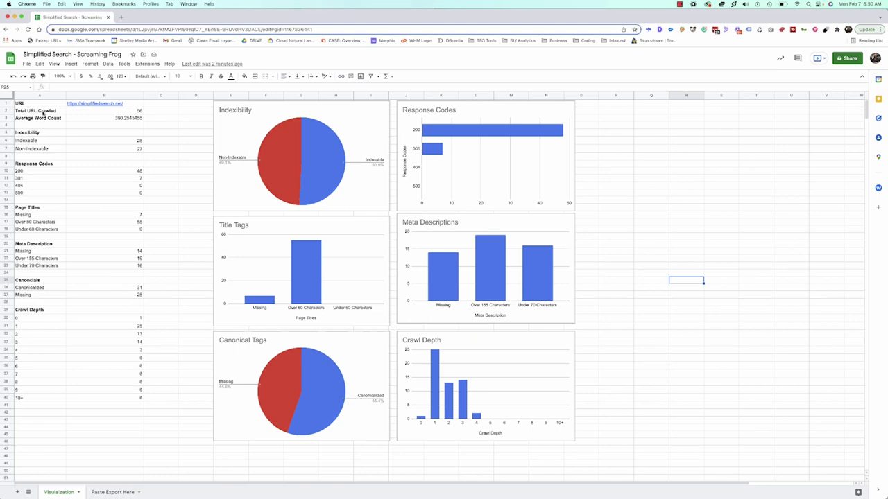
Step: Examine the Average Word Count formula, the Indexibility heading and the Page Titles formulas for missing, over 60 and under 60 characters
{"action": "left_click", "coordinate": [102, 119]}
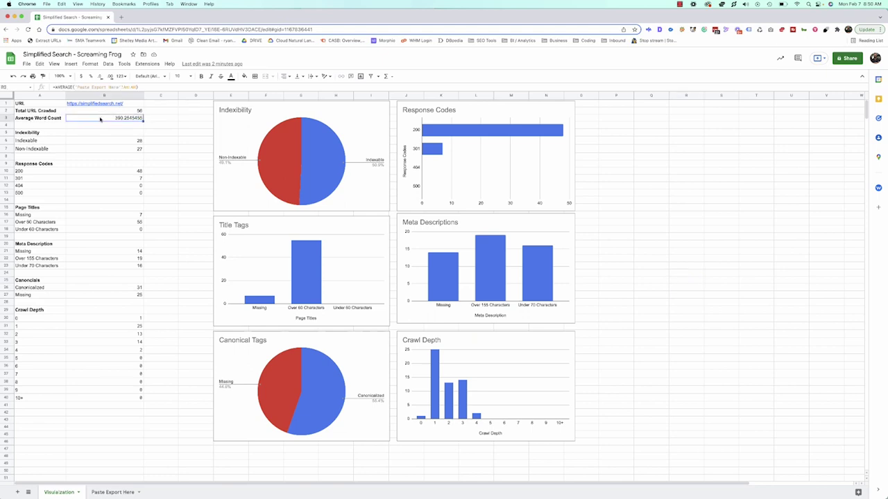
{"action": "left_click", "coordinate": [50, 133]}
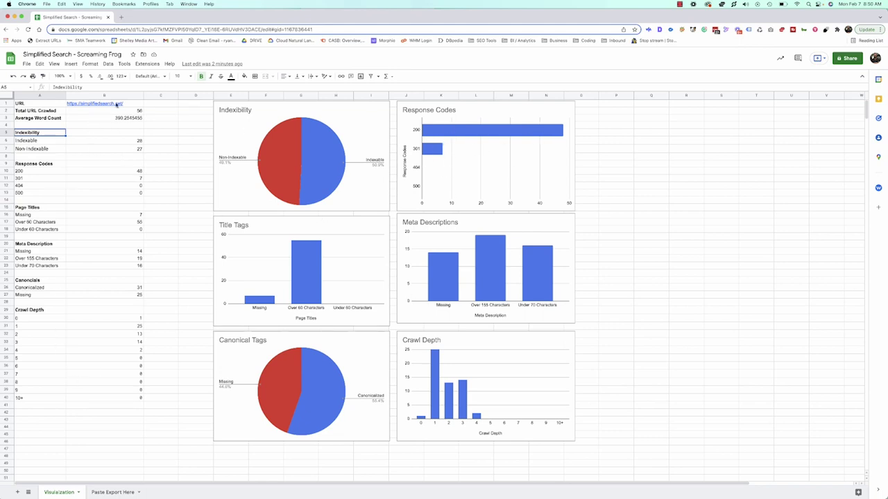
{"action": "left_click", "coordinate": [94, 215]}
{"action": "left_click", "coordinate": [108, 223]}
{"action": "left_click", "coordinate": [108, 230]}
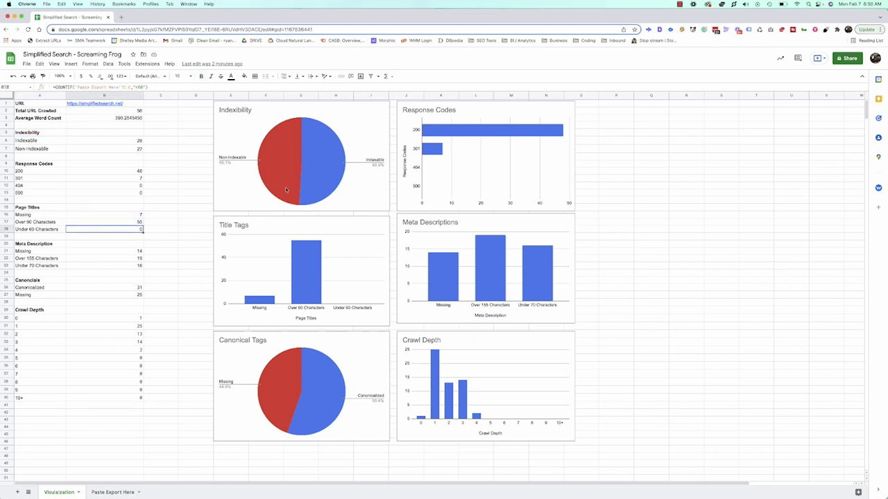